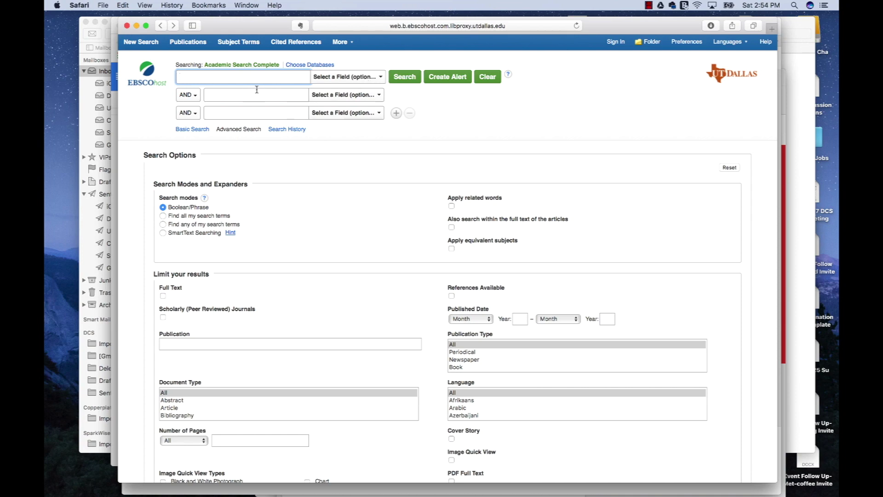
- Search Academic Search Complete for "Great Expectations" without choosing a specific search field
type("Great Expectations")
left_click(378, 78)
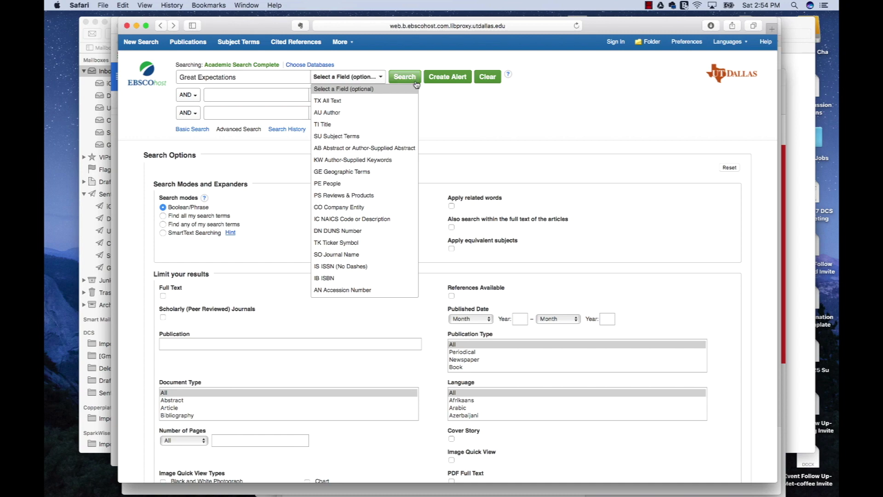
left_click(432, 118)
left_click(409, 77)
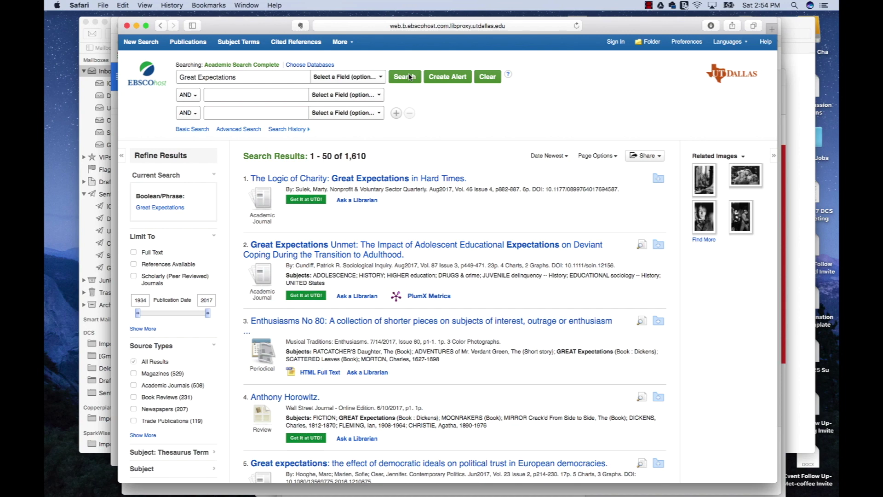
- Restrict the "Great Expectations" term to the TI Title field and run the search again
left_click(373, 76)
left_click(356, 101)
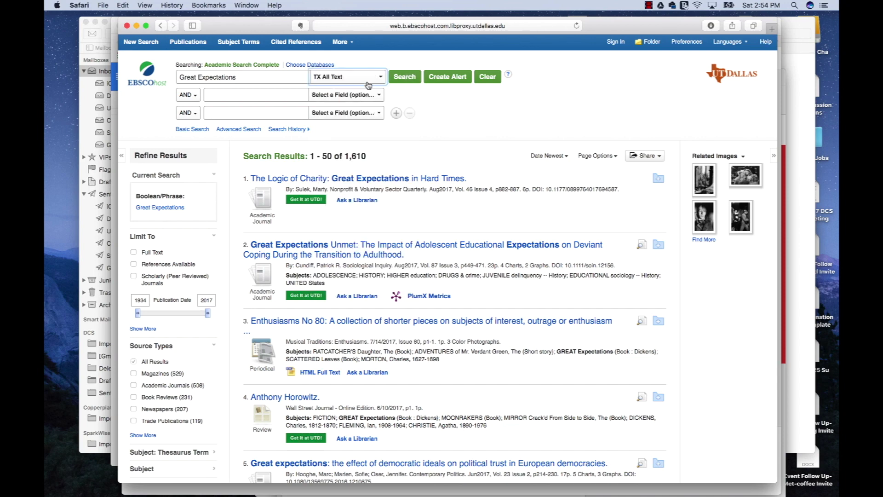
left_click(368, 79)
left_click(349, 123)
left_click(405, 77)
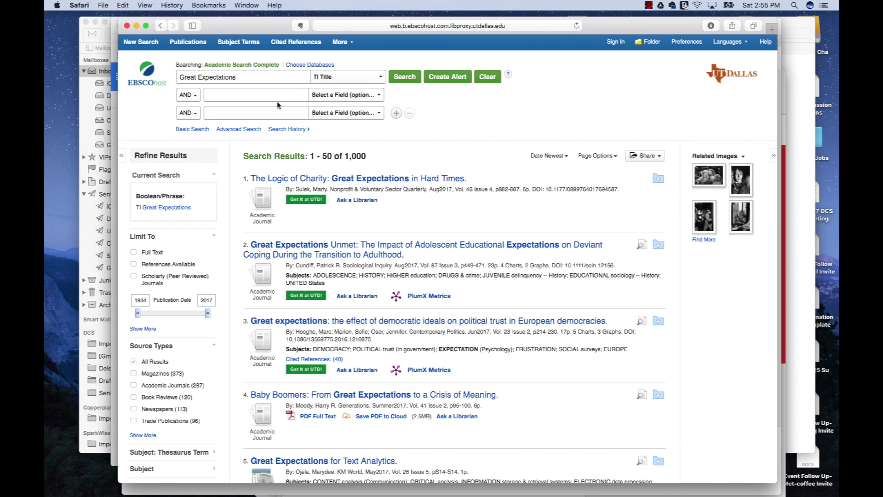
- Reset the first term's field to the optional default, search it with AND "pip", and look through the results
left_click(252, 96)
left_click(378, 78)
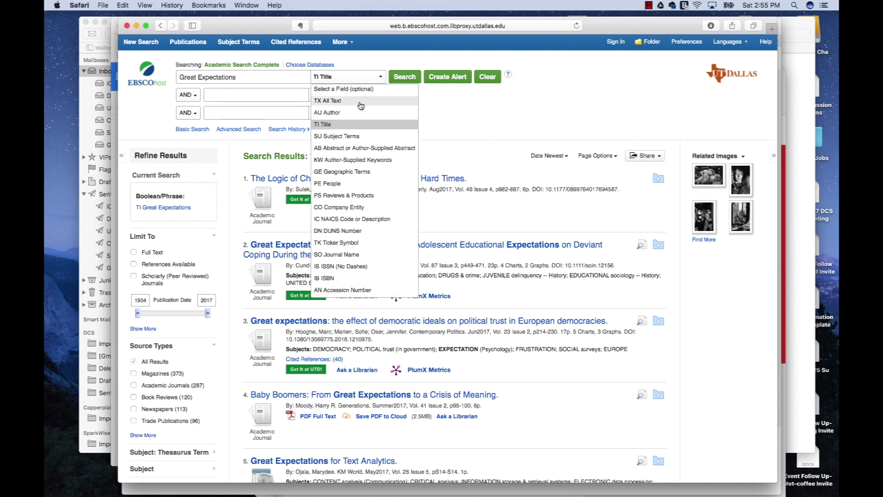
left_click(361, 88)
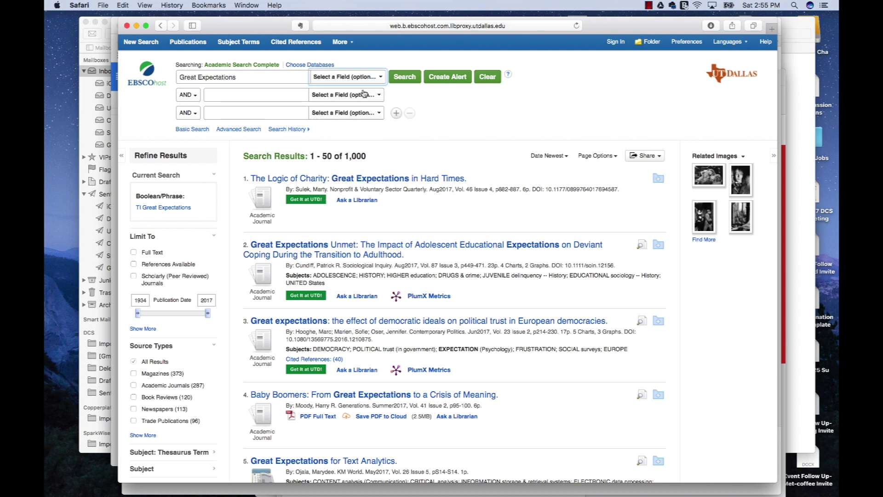
left_click(241, 93)
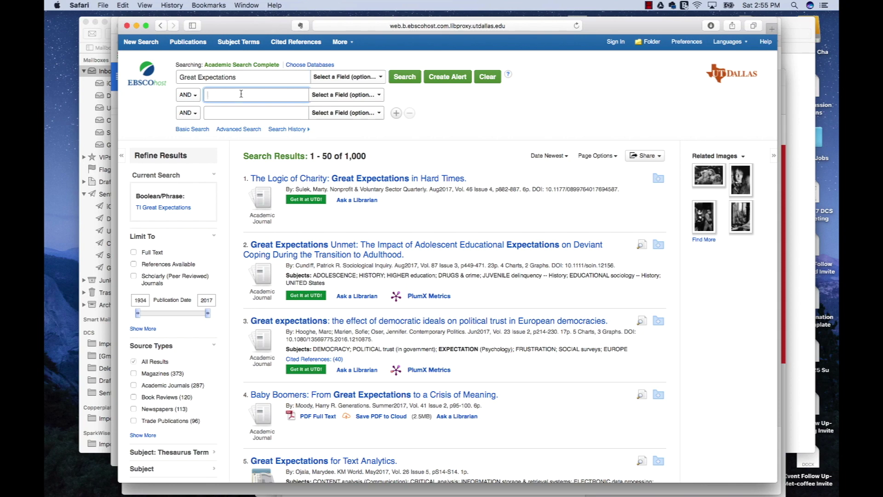
type("pip")
left_click(404, 77)
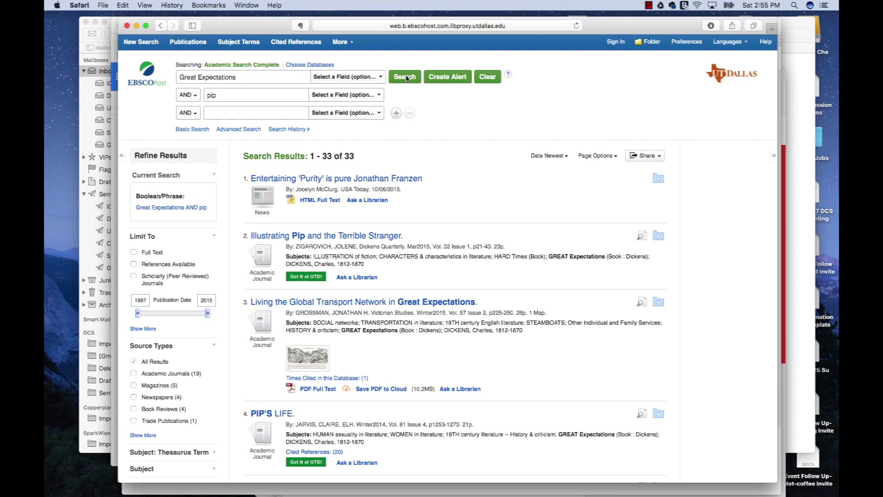
scroll(399, 236, "down", 10)
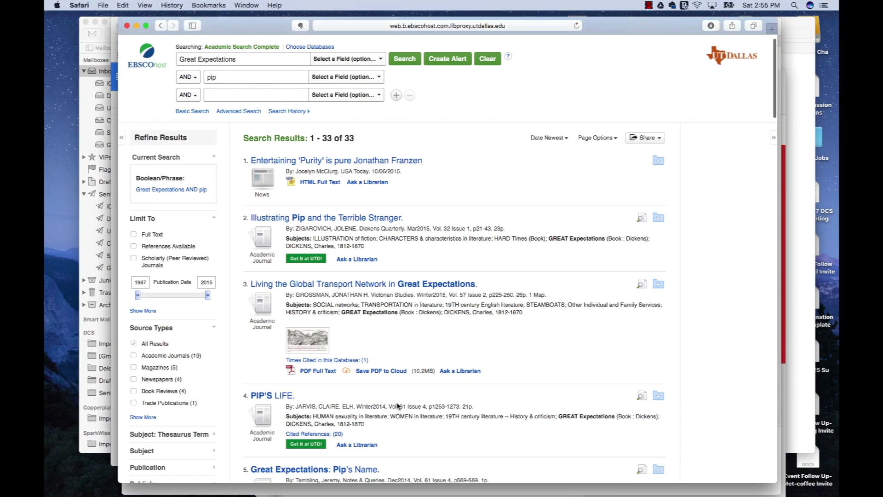
scroll(397, 406, "down", 20)
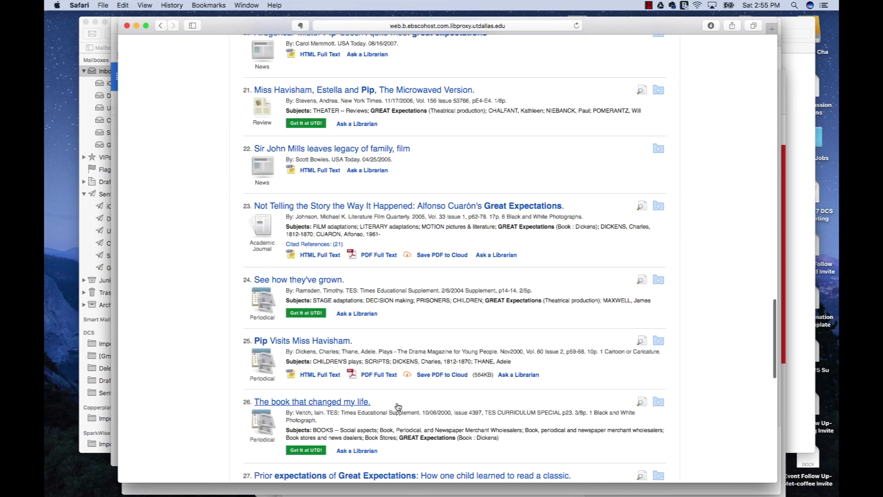
scroll(399, 406, "down", 12)
scroll(398, 407, "up", 20)
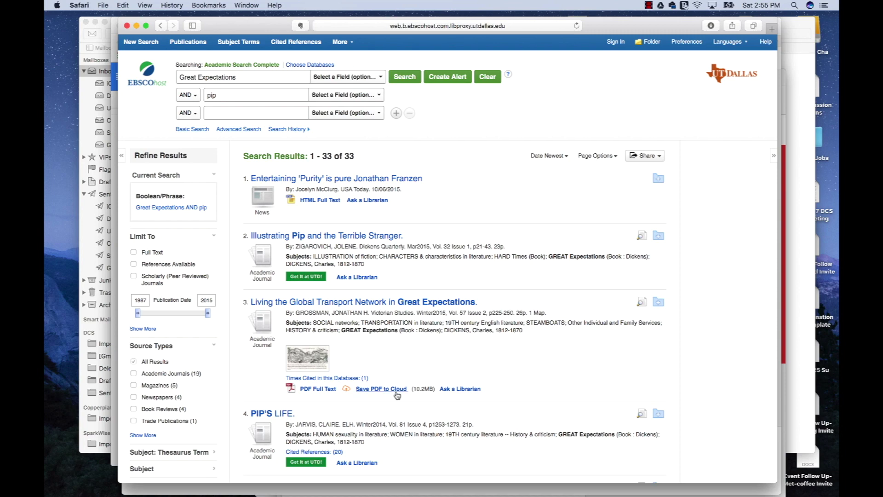
- Replace the second search term with "oliver twist", run the AND search and look through the results
double_click(223, 95)
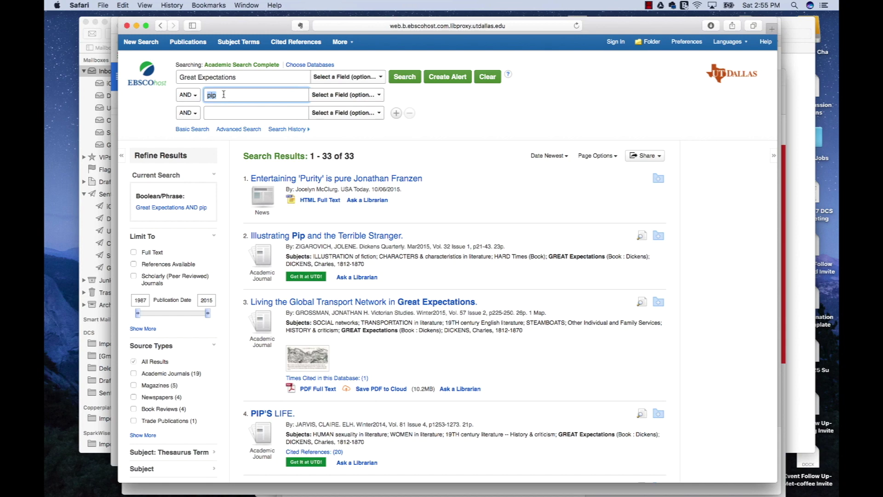
type("oliver twist")
left_click(404, 77)
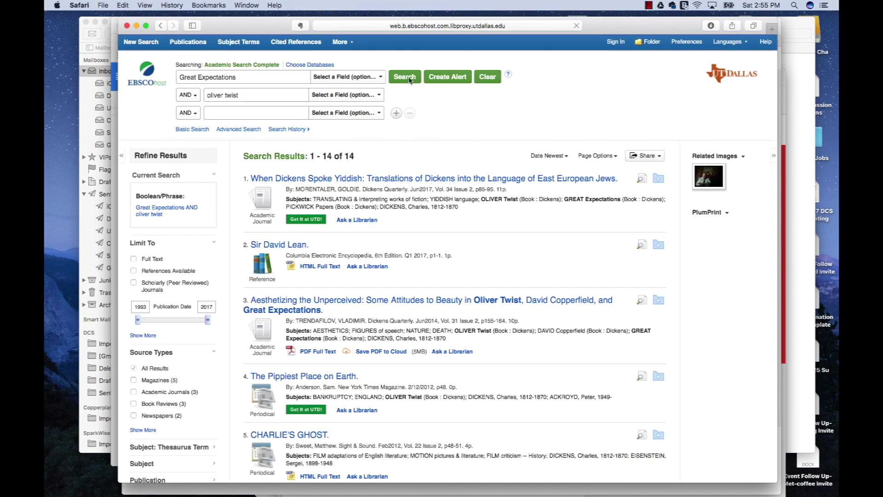
scroll(439, 296, "down", 10)
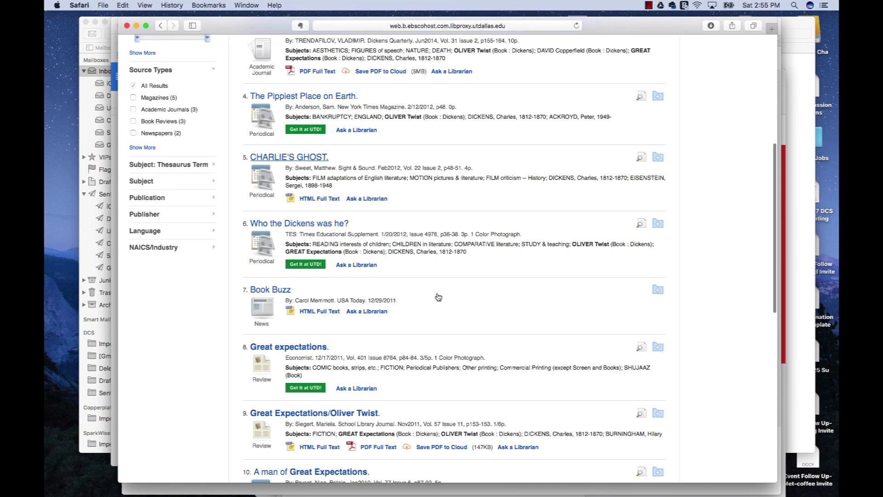
scroll(439, 296, "up", 10)
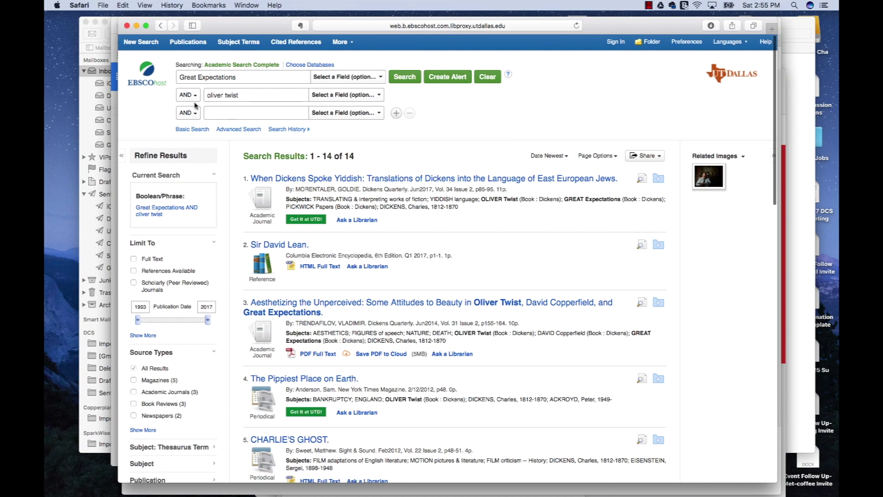
- Change the operator between "Great Expectations" and "oliver twist" to OR and rerun the search
left_click(193, 96)
left_click(191, 108)
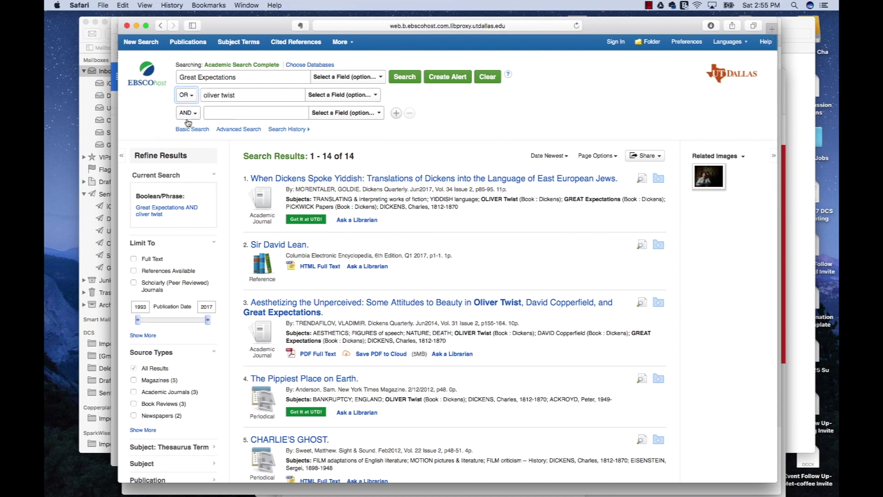
left_click(407, 79)
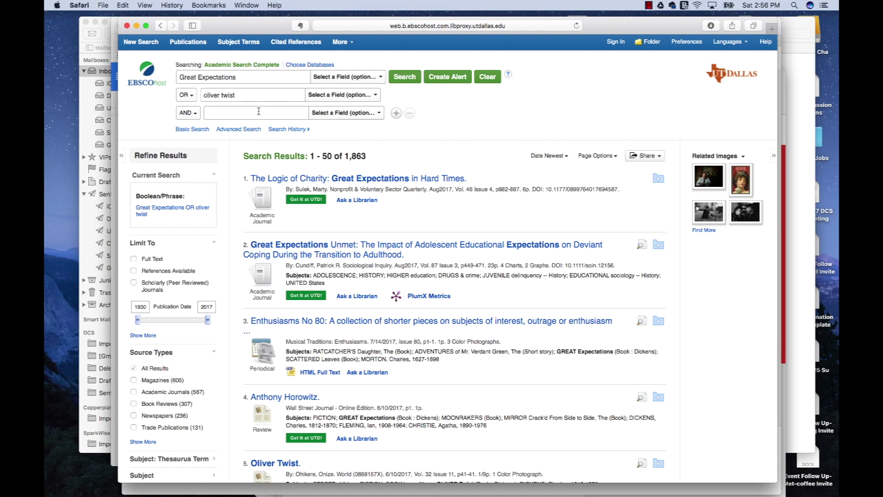
- Add an extra search row, clear the "oliver twist" term and search for "Great Expectations" alone
left_click(396, 113)
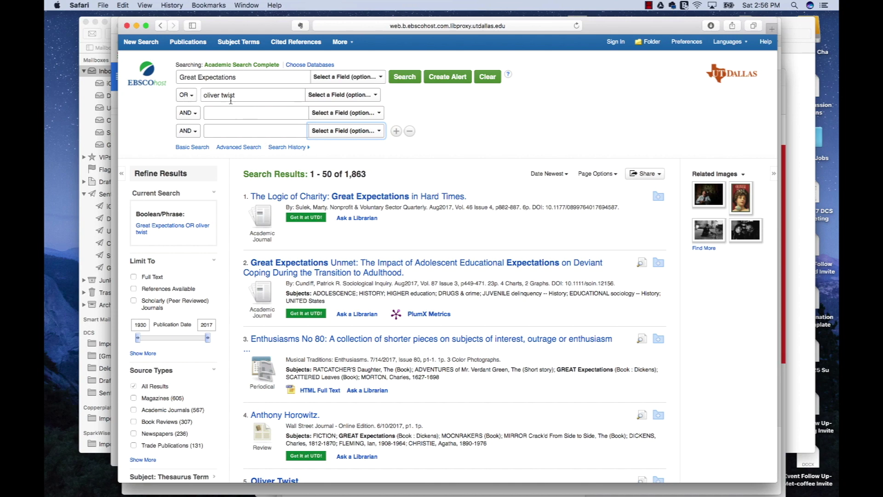
triple_click(248, 95)
key("BackSpace")
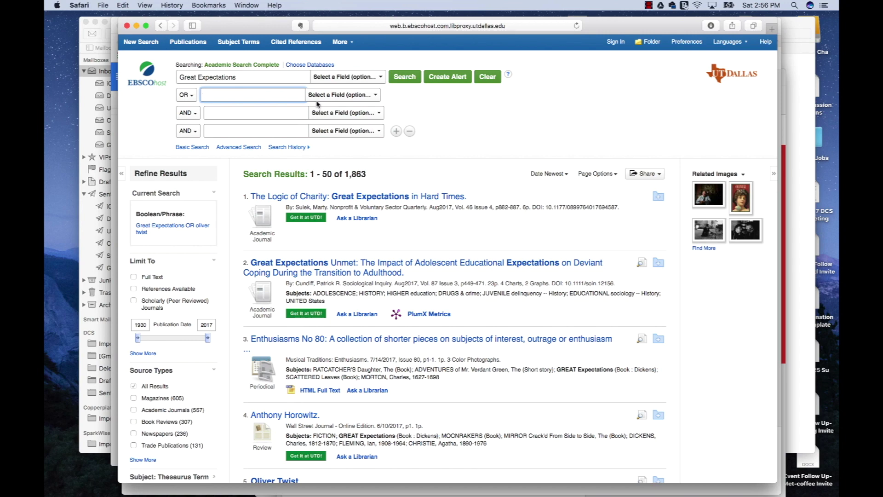
left_click(405, 78)
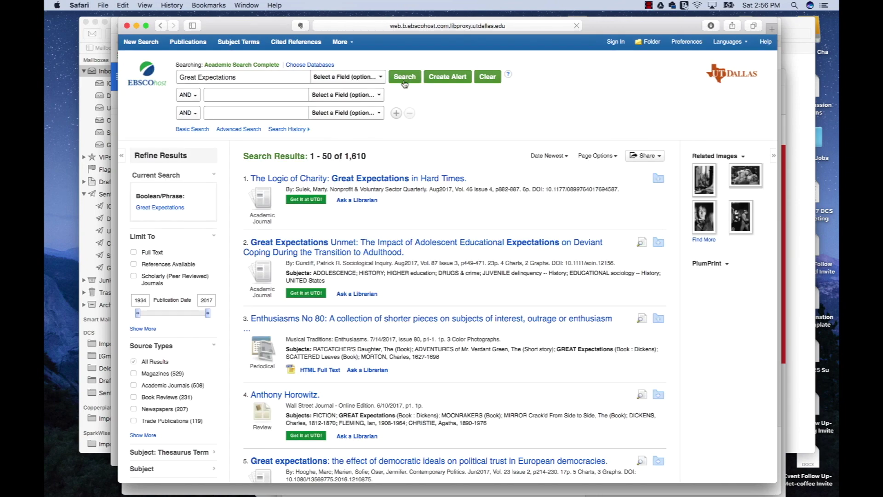
- Limit the "Great Expectations" results to Full Text
scroll(380, 281, "down", 2)
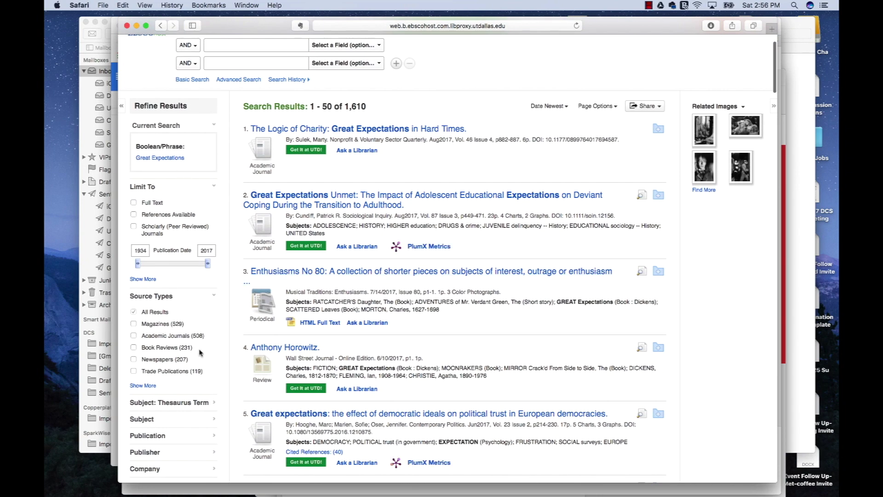
scroll(191, 315, "down", 2)
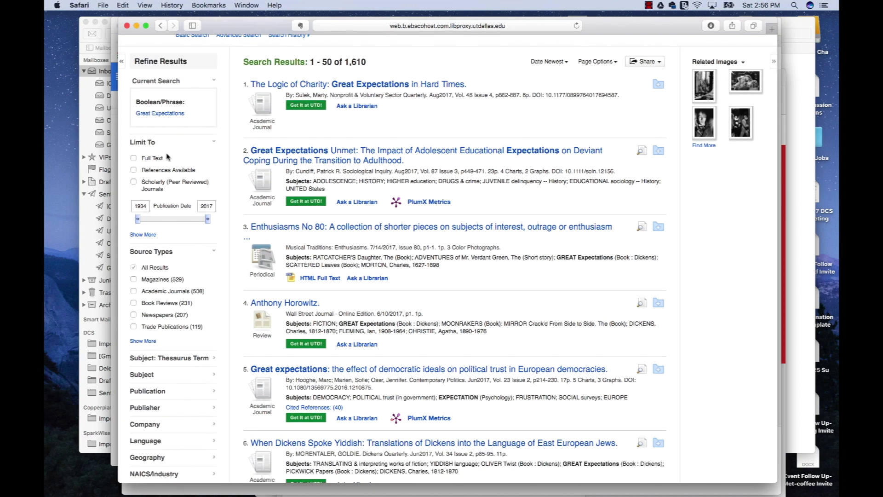
left_click(133, 159)
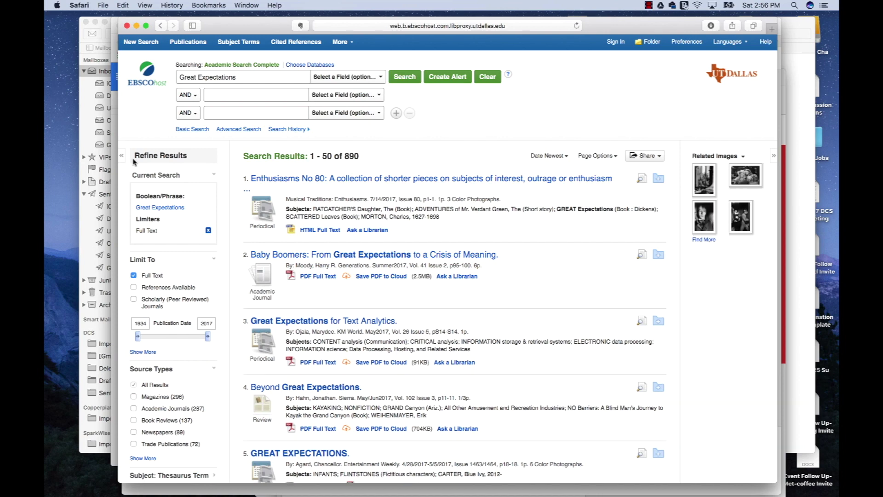
- View the PDF full text of "Baby Boomers: From Great Expectations to a Crisis of Meaning" and return to the results
left_click(307, 277)
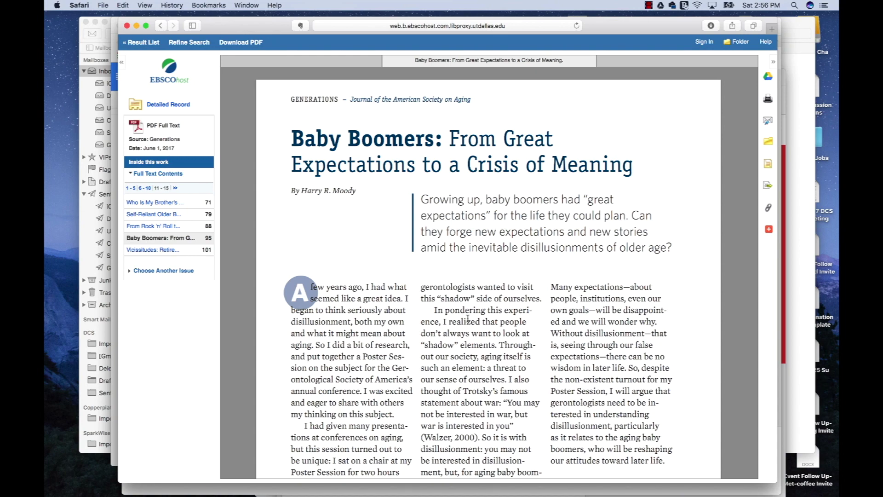
scroll(465, 315, "down", 4)
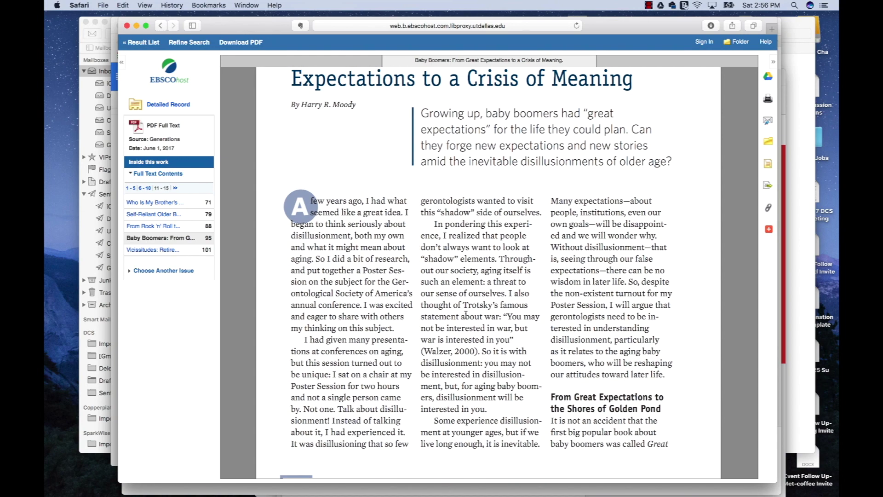
scroll(465, 315, "up", 4)
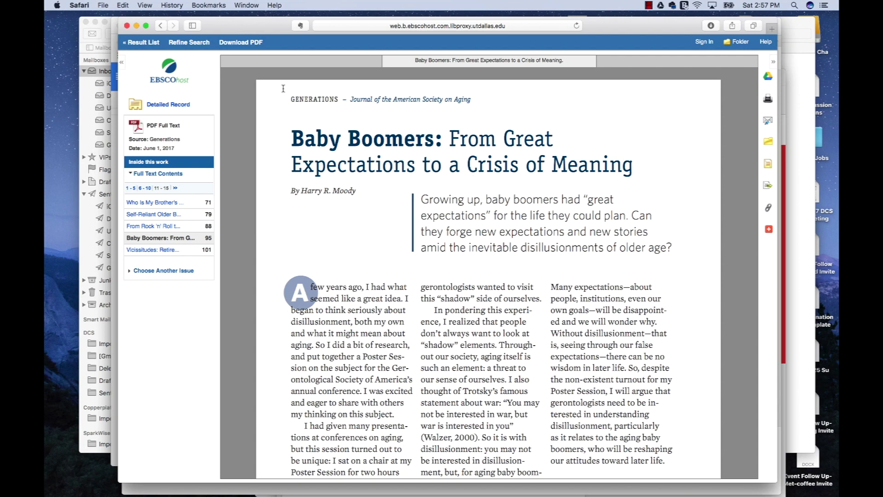
left_click(161, 26)
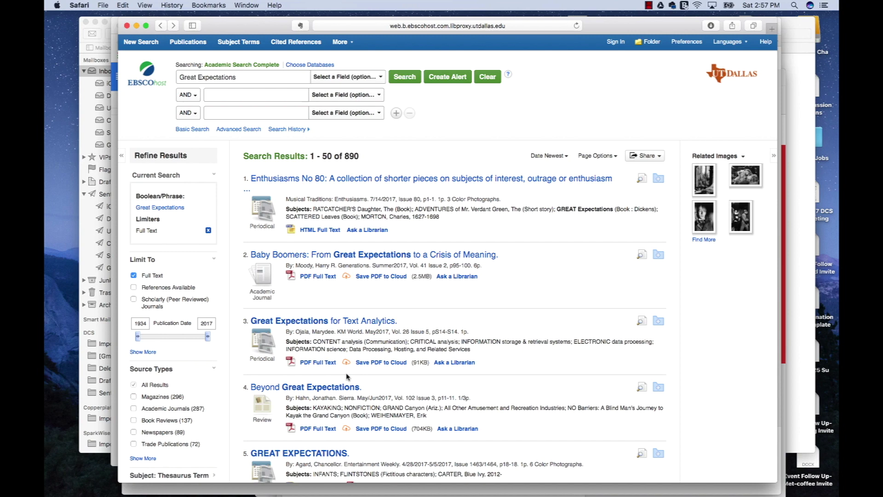
- Remove the Full Text limiter and limit the results to Scholarly (Peer Reviewed) Journals instead
scroll(348, 376, "down", 3)
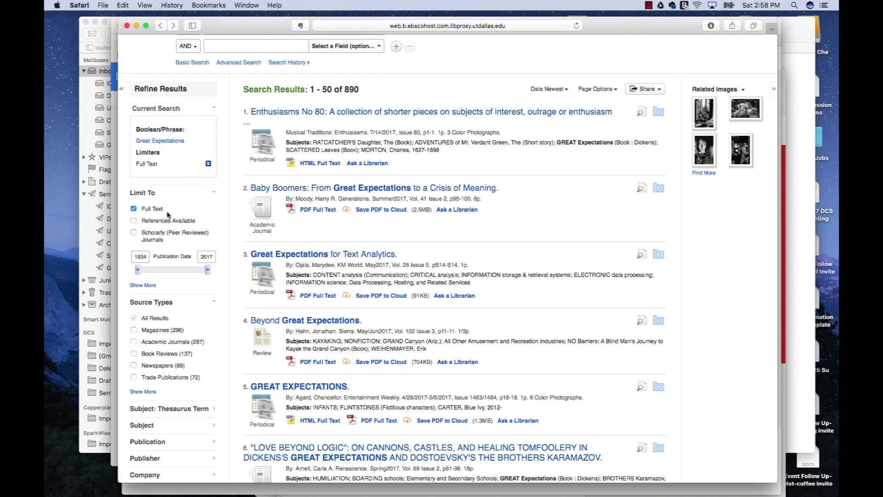
left_click(134, 209)
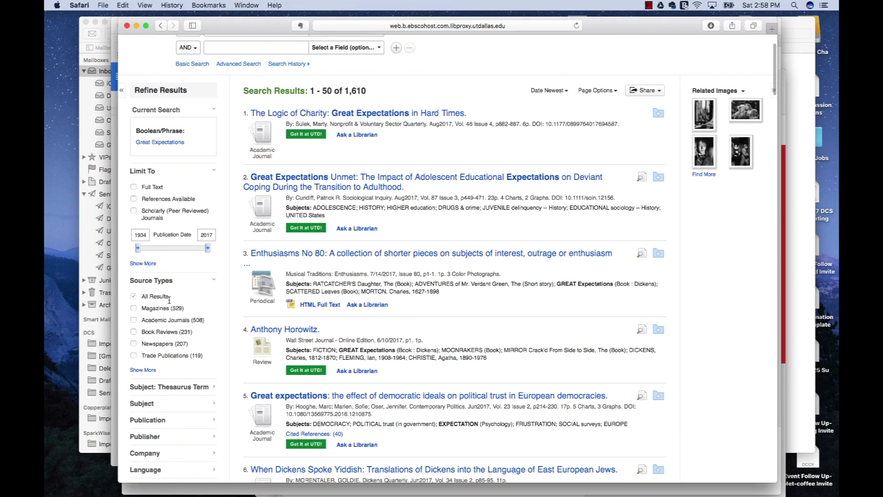
left_click(134, 211)
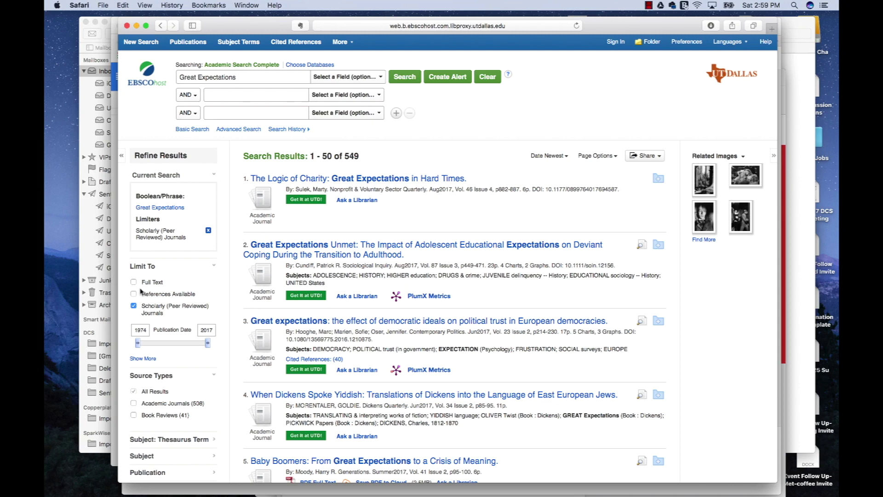
- Remove the Scholarly (Peer Reviewed) Journals limiter and filter the results to the Academic Journals source type
left_click(133, 306)
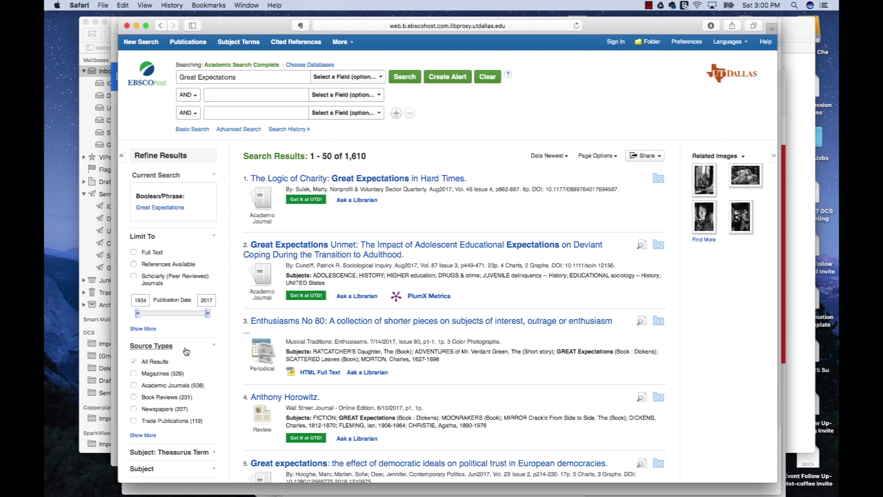
scroll(186, 352, "down", 5)
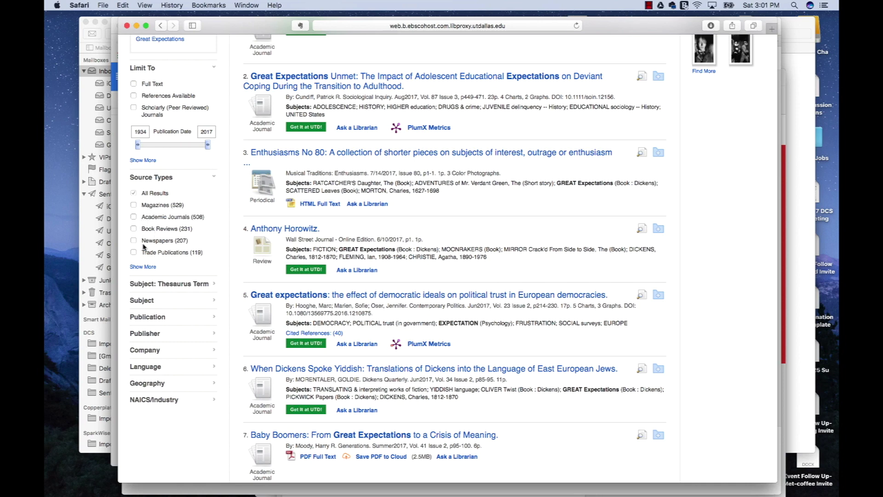
left_click(134, 217)
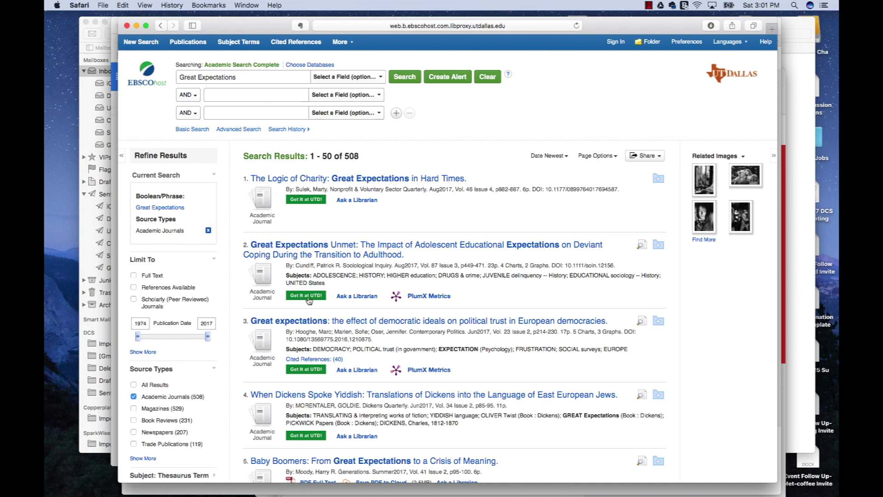
- Open the detailed record of "When Dickens Spoke Yiddish: Translations of Dickens into the Language of East European Jews"
scroll(309, 301, "down", 3)
mouse_move(397, 269)
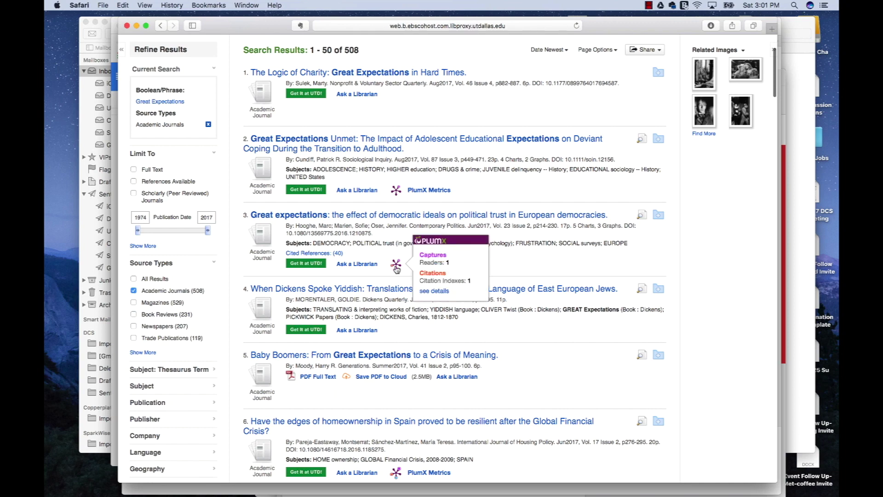
left_click(370, 290)
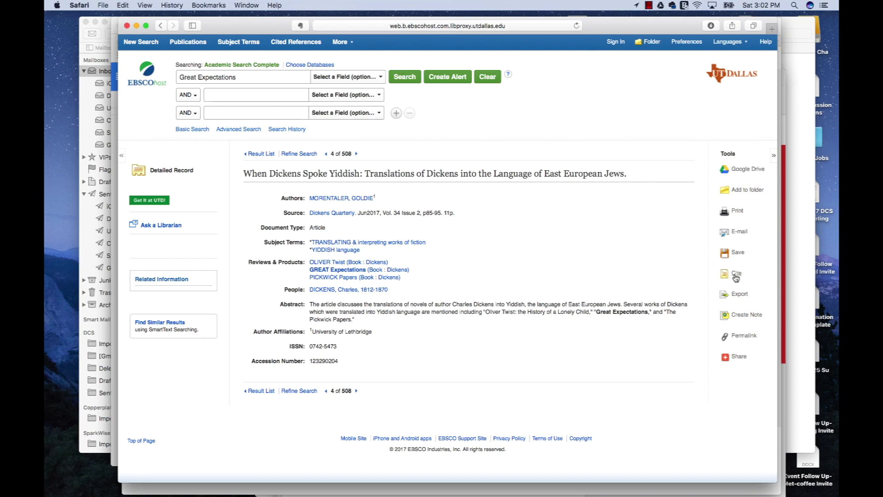
- Open the citation formats for the Dickens Yiddish translations article and select the full MLA Works Cited entry
left_click(735, 275)
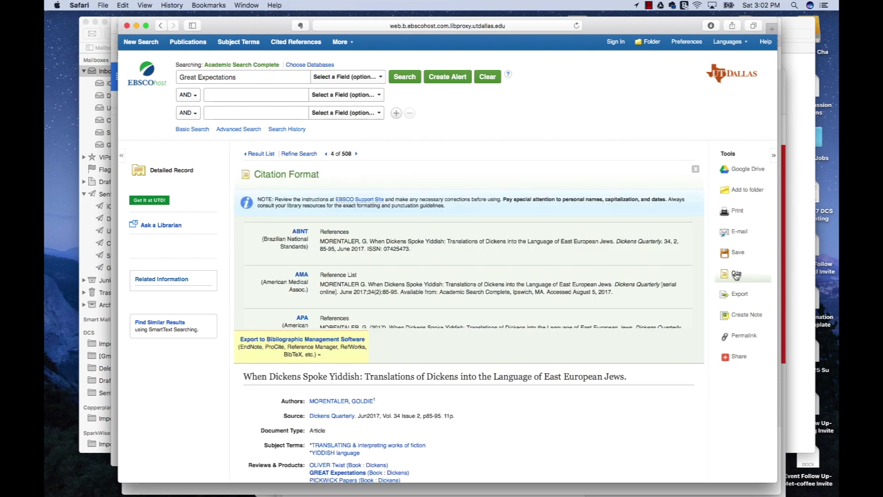
scroll(503, 274, "down", 2)
scroll(504, 274, "down", 5)
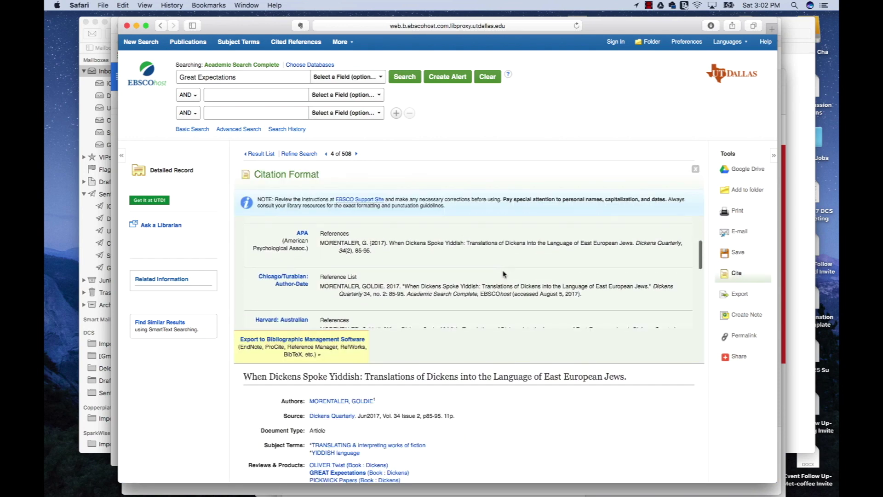
scroll(503, 274, "down", 3)
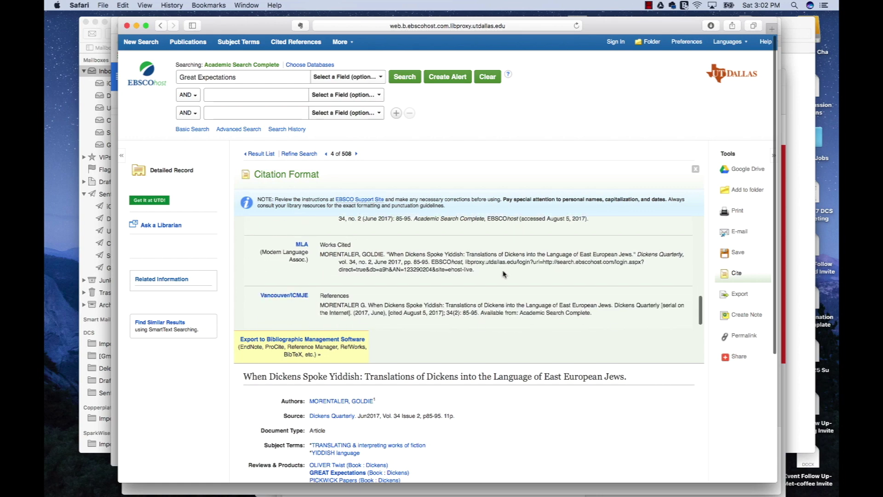
left_click_drag(321, 255, 561, 267)
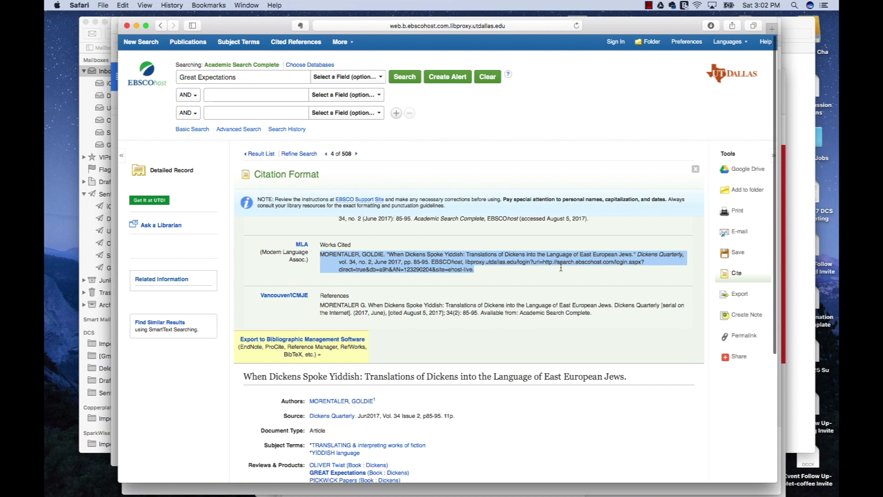
scroll(527, 276, "up", 10)
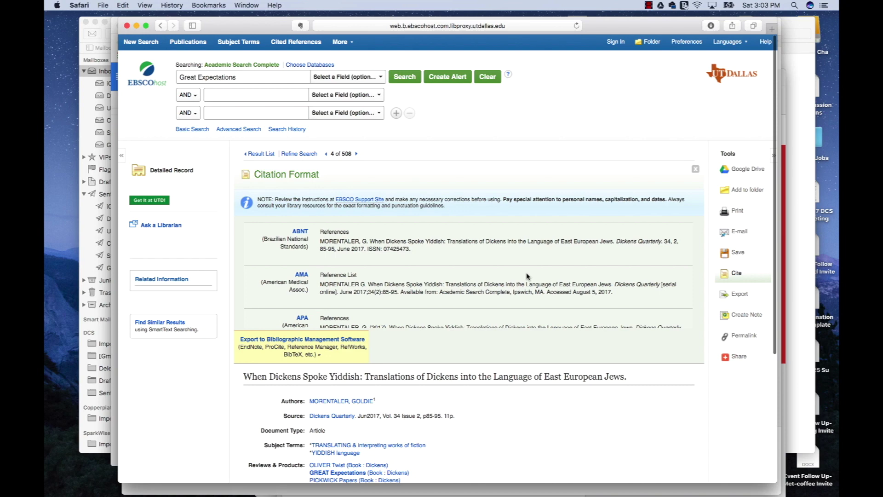
- Return to the results, open the record of "Baby Boomers: From Great Expectations to a Crisis of Meaning" and read its PDF full text
left_click(161, 26)
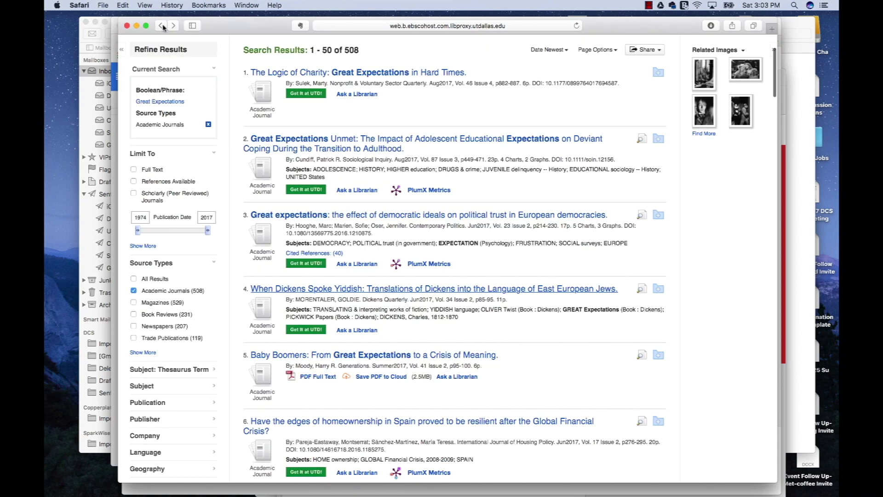
left_click(324, 355)
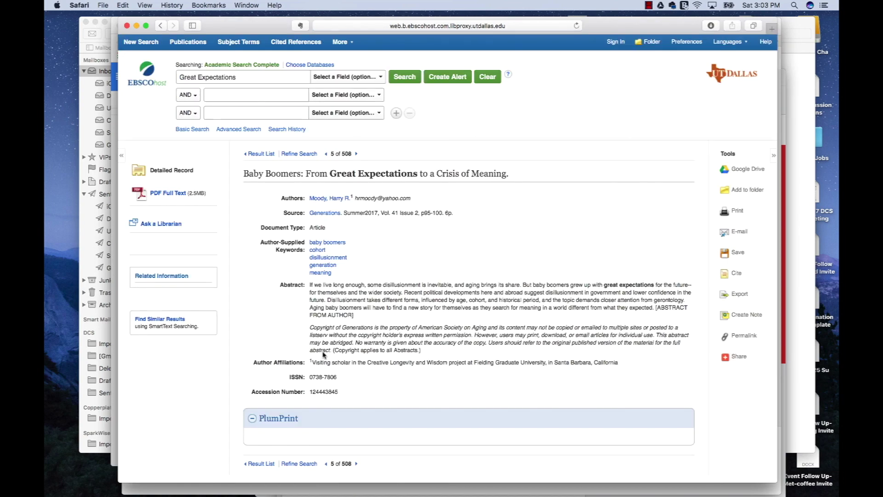
left_click(154, 193)
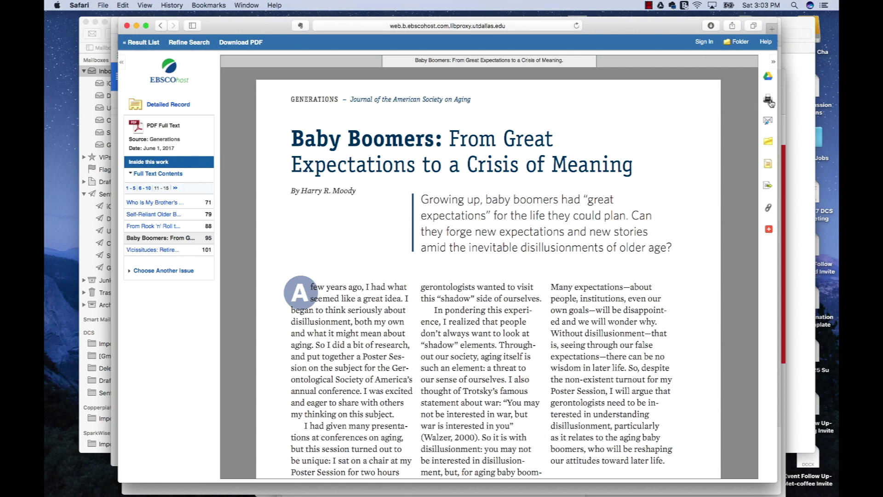
scroll(473, 339, "down", 15)
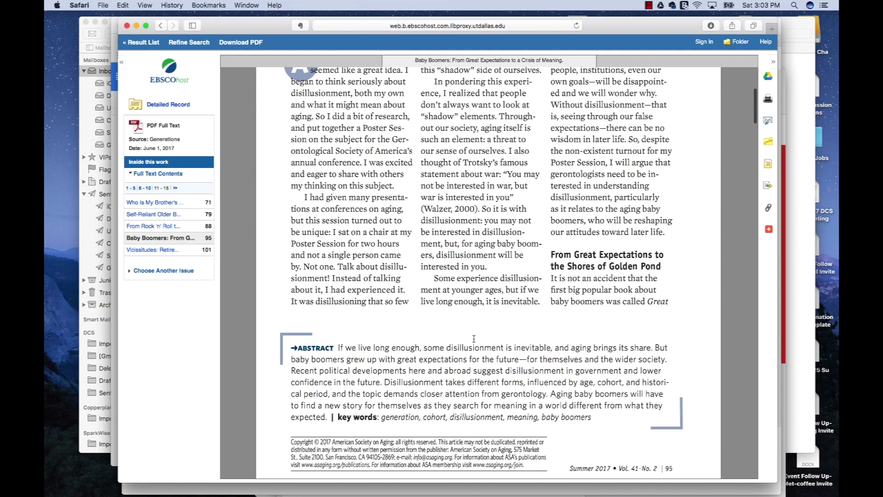
scroll(474, 339, "down", 5)
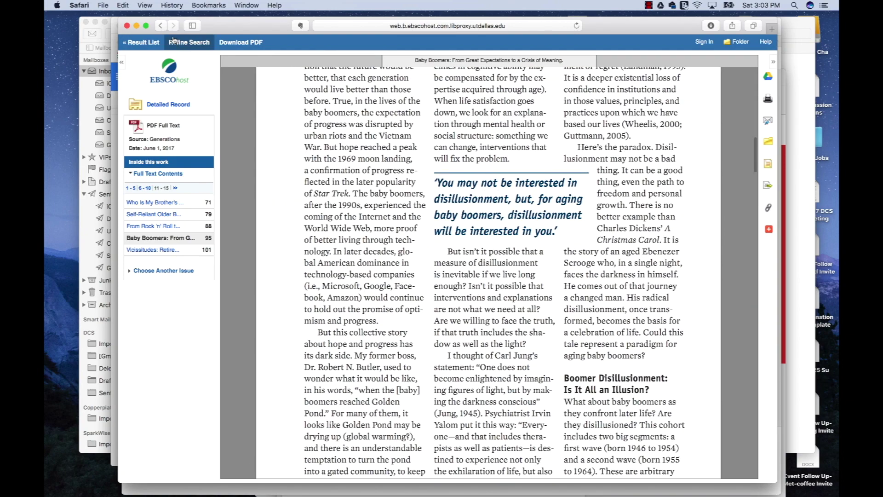
- Go back through the visited pages to the beginning of the library's A-Z Databases list for the letter E
left_click(162, 26)
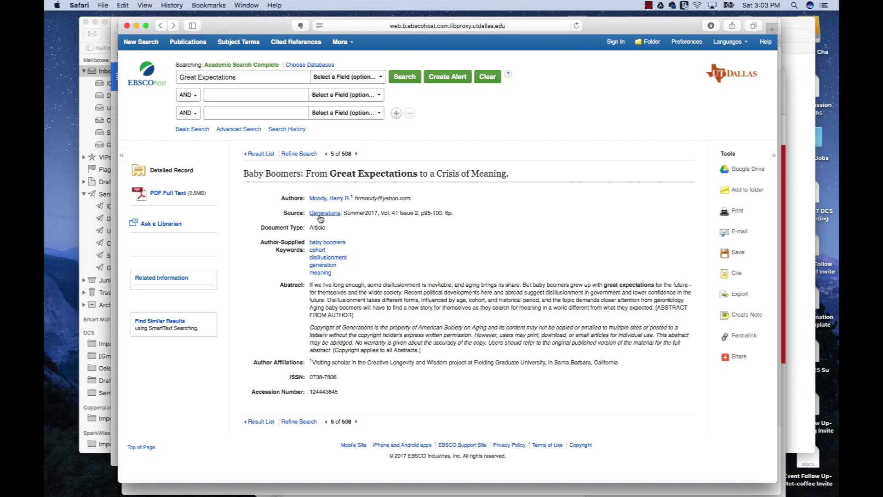
left_click(160, 26)
left_click(161, 26)
left_click(161, 26)
left_click(161, 26)
left_click(160, 25)
left_click(161, 25)
left_click(161, 26)
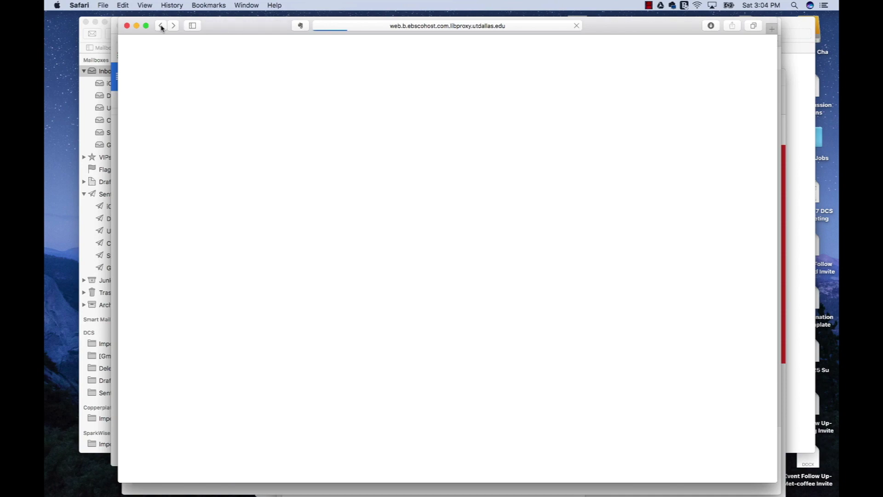
left_click(161, 26)
left_click(161, 25)
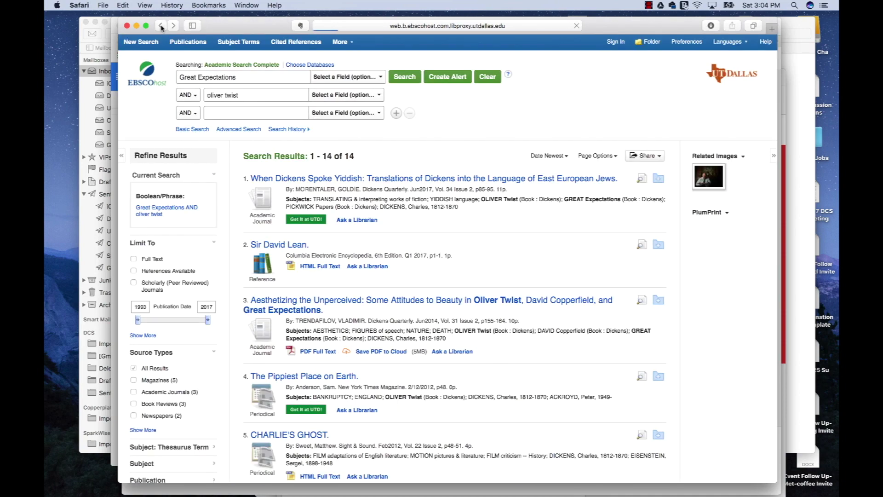
left_click(161, 26)
left_click(160, 25)
left_click(161, 26)
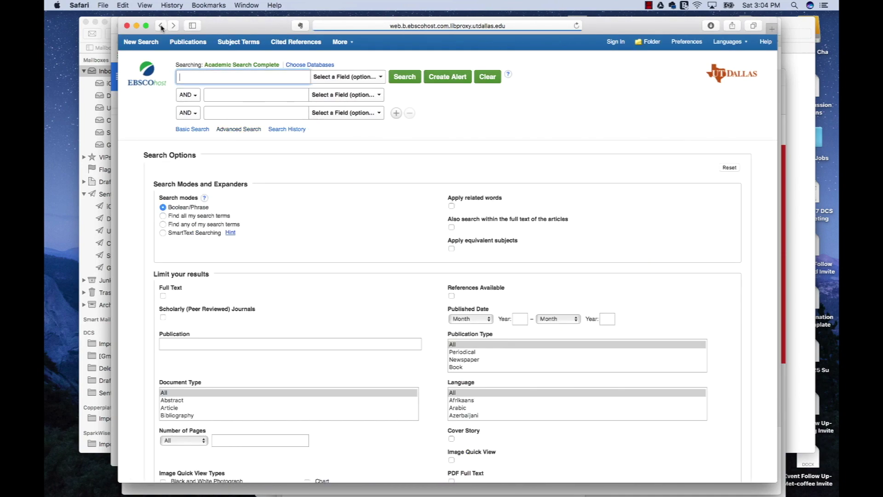
left_click(160, 25)
left_click(160, 25)
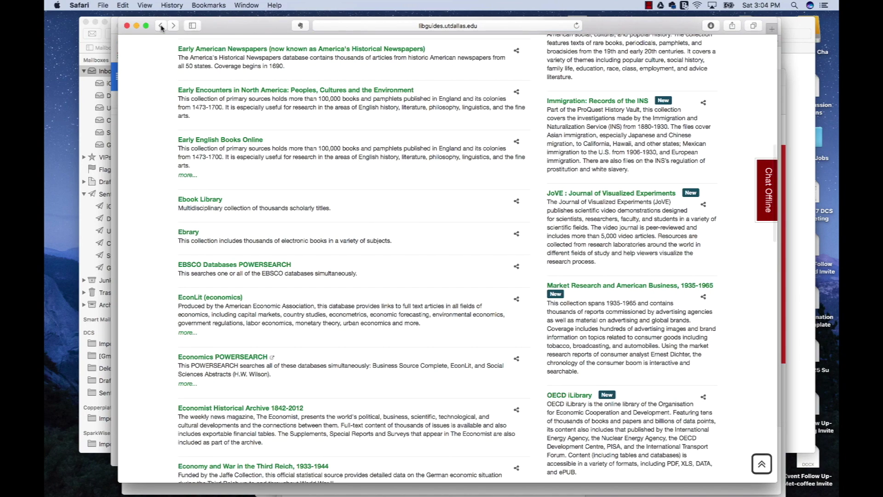
left_click(160, 26)
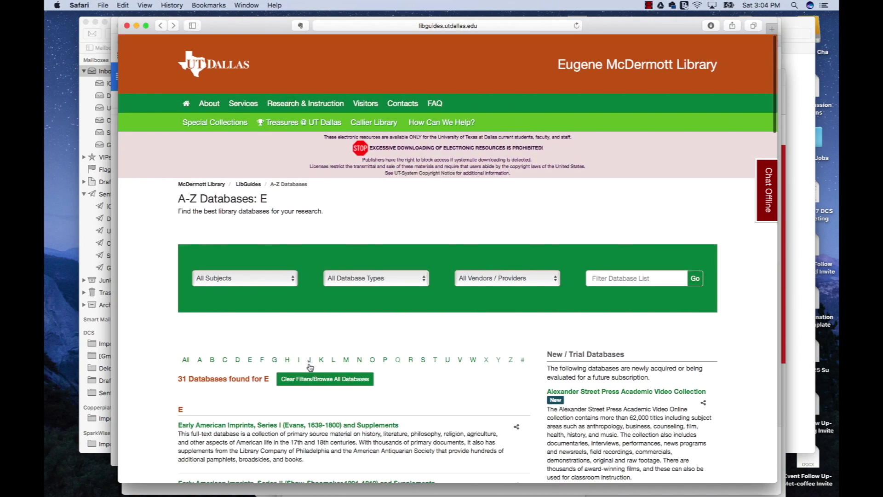
- Show the databases starting with J and open JSTOR
left_click(309, 364)
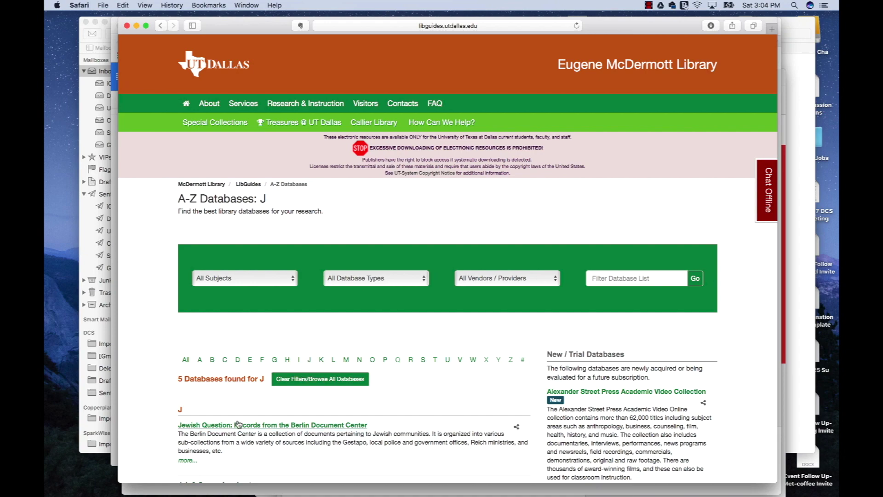
scroll(256, 420, "down", 5)
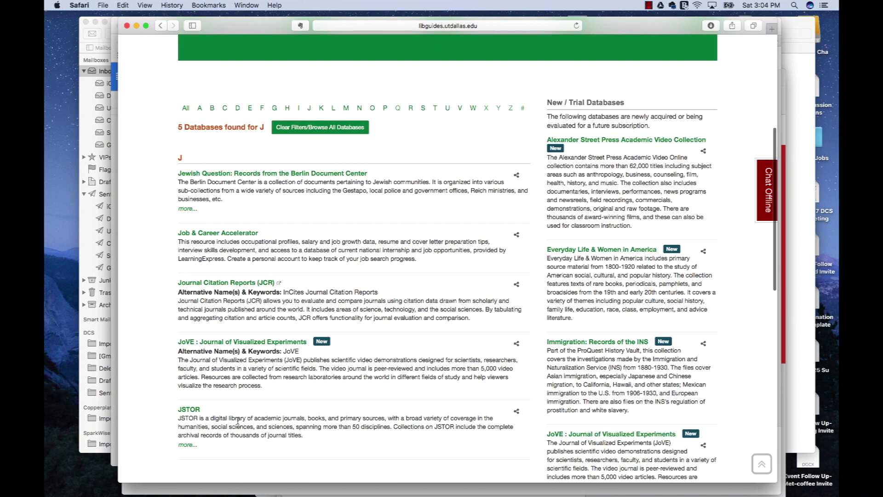
left_click(191, 413)
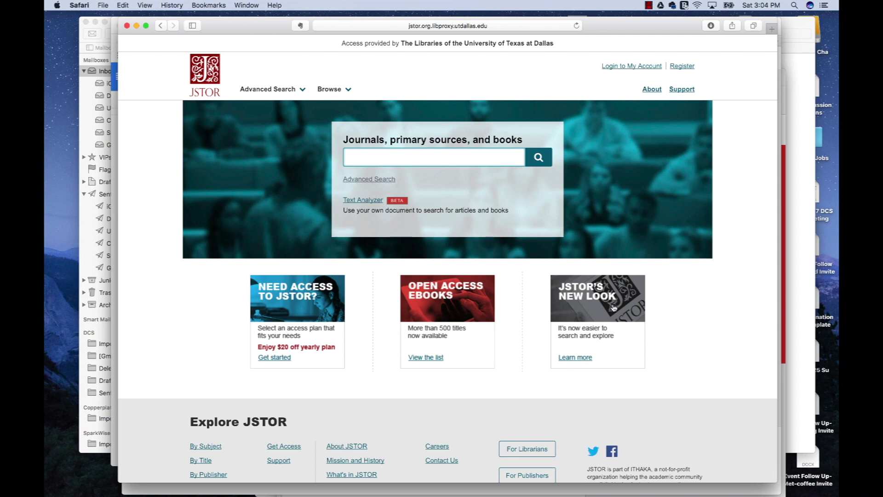
- Open JSTOR's Advanced Search and examine the narrowing options and the disciplines in the Journal Filter
left_click(375, 181)
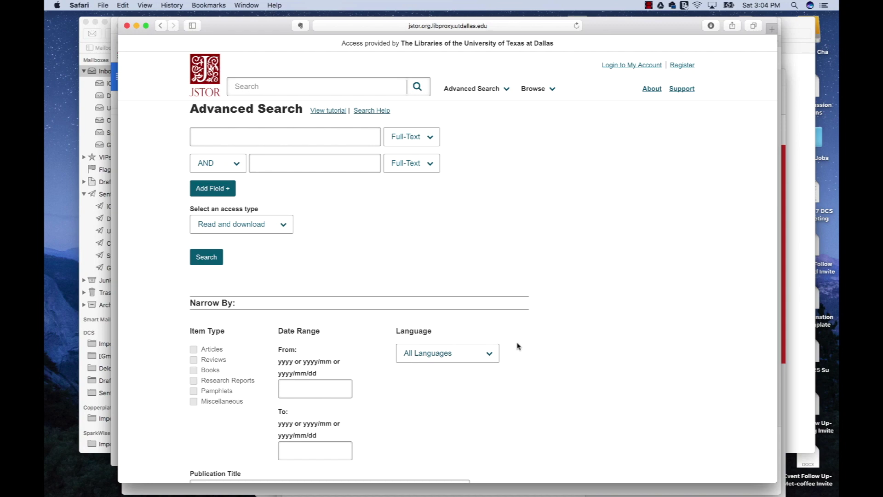
scroll(517, 346, "down", 10)
scroll(517, 346, "down", 4)
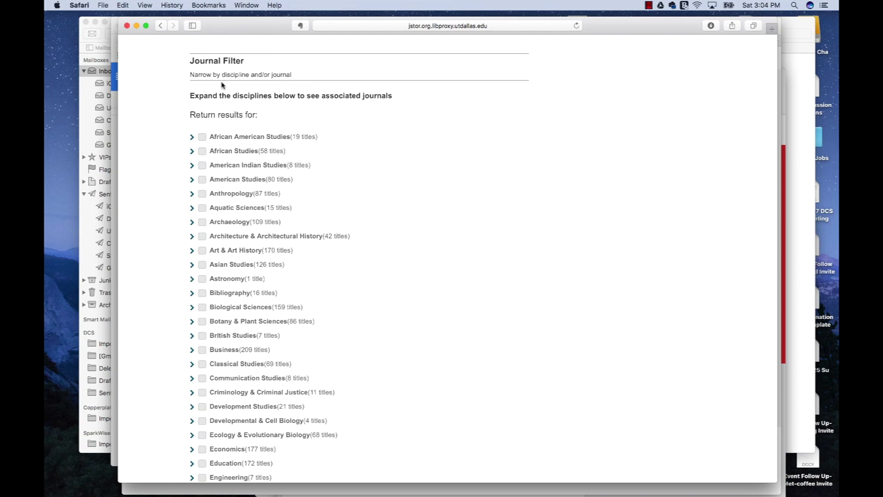
scroll(476, 426, "down", 2)
scroll(476, 427, "down", 6)
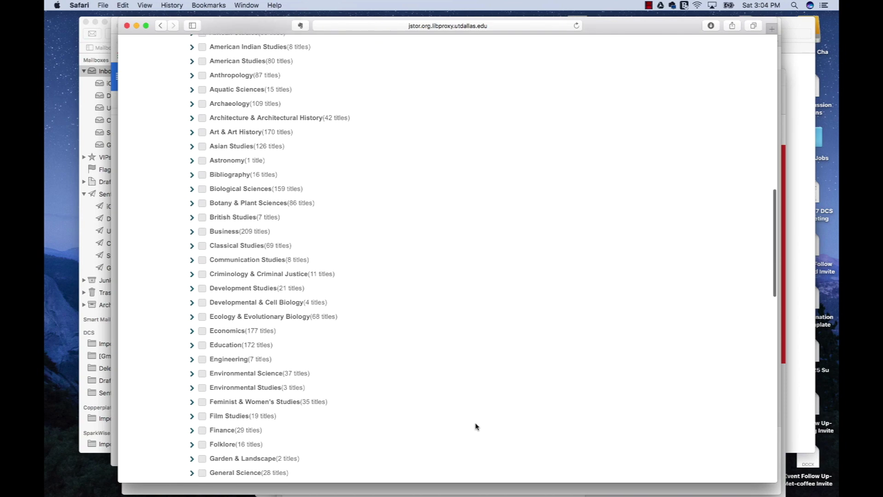
scroll(476, 426, "up", 2)
scroll(476, 426, "up", 2)
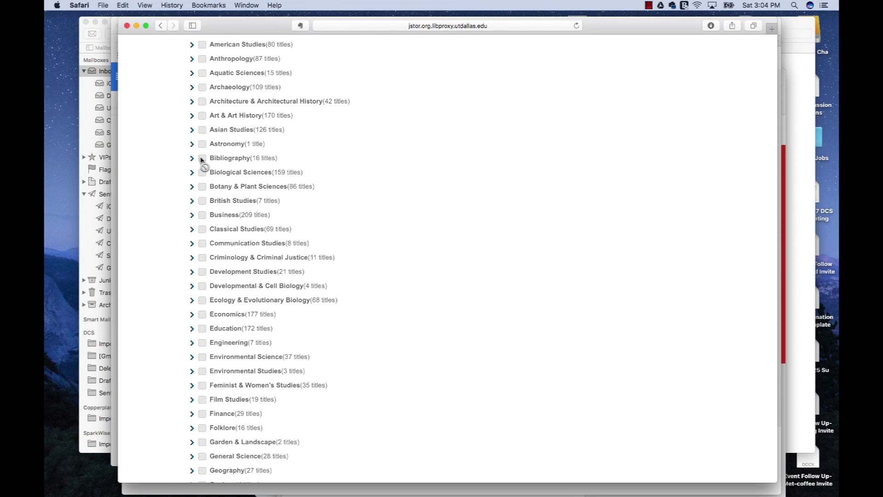
scroll(444, 256, "up", 9)
scroll(444, 256, "down", 3)
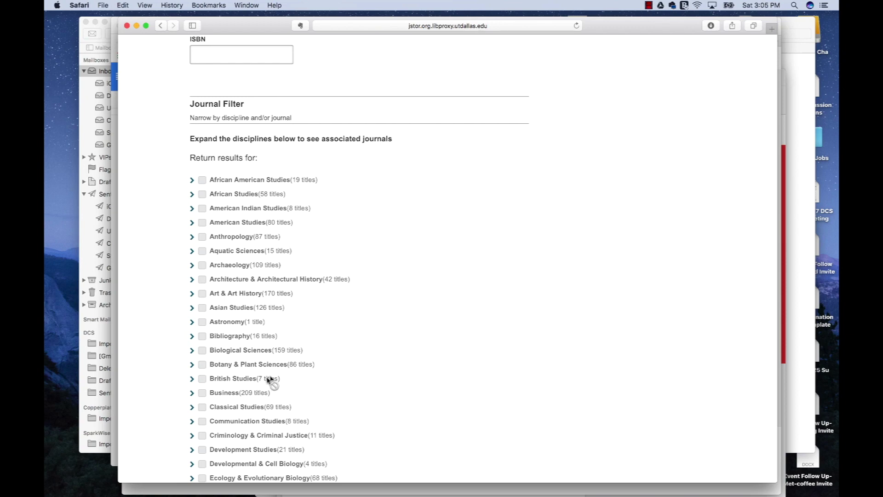
- Expand the British Studies discipline in the Journal Filter and look through its associated journals
left_click(192, 380)
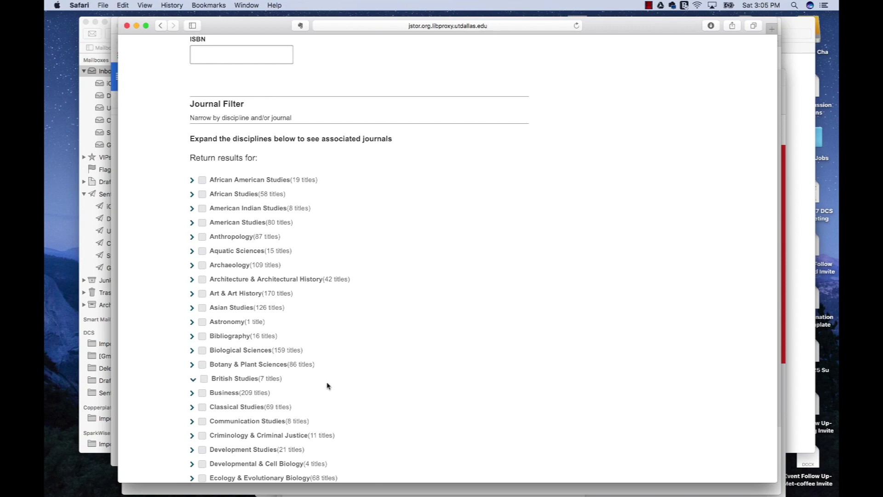
scroll(327, 384, "down", 5)
scroll(329, 385, "down", 2)
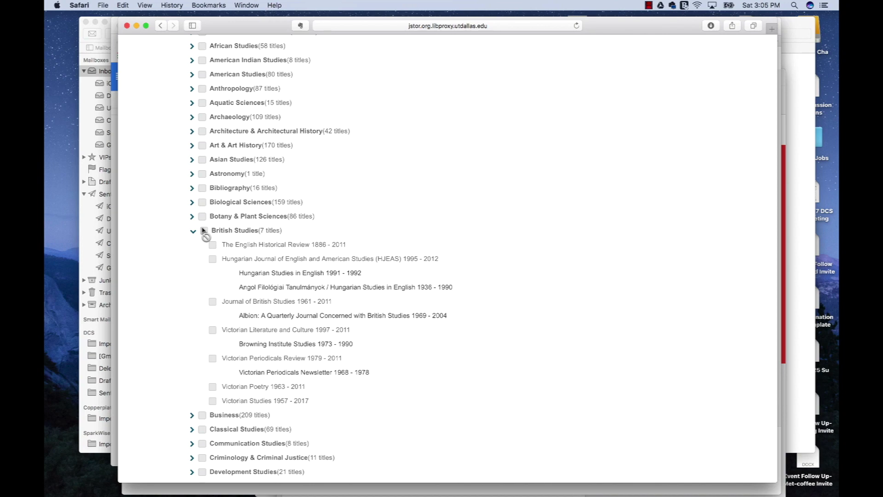
scroll(203, 231, "up", 2)
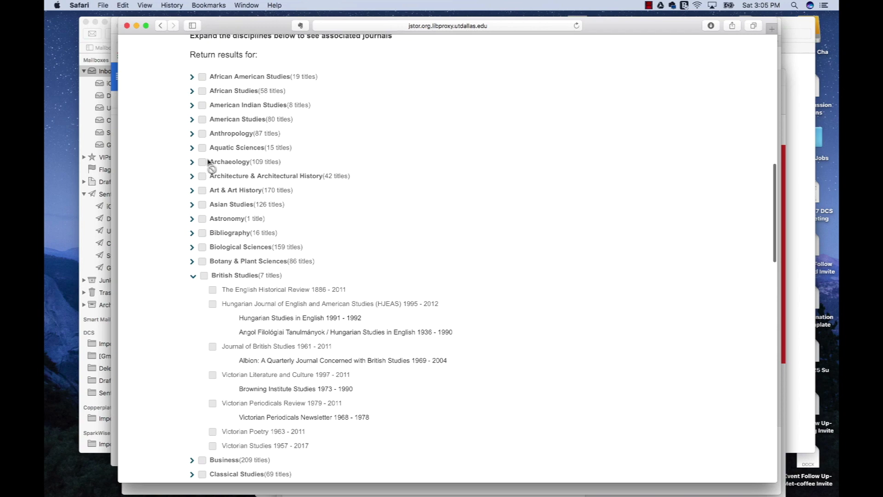